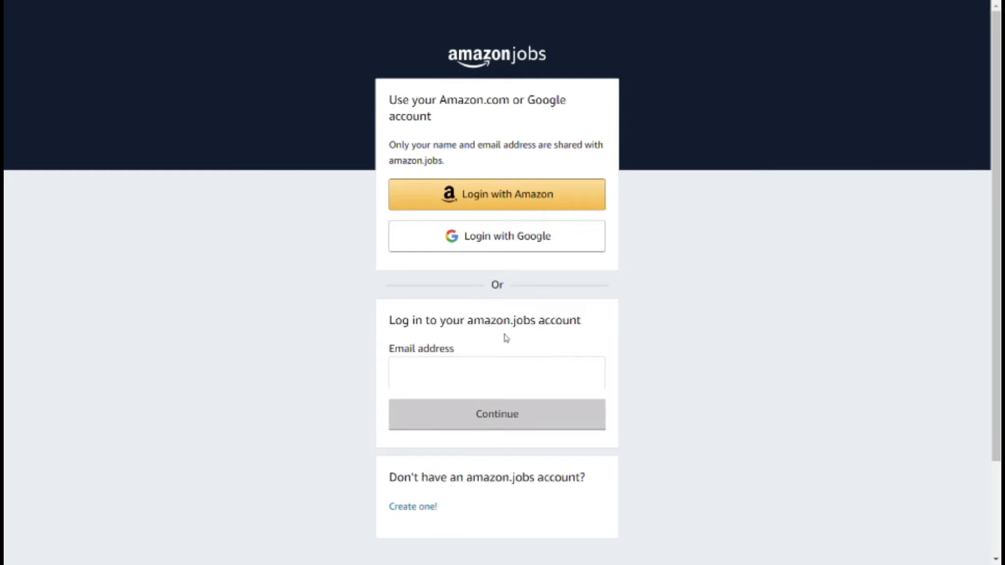
Start entering the account email address on the amazon.jobs sign-in page
{"action": "left_click", "coordinate": [472, 369]}
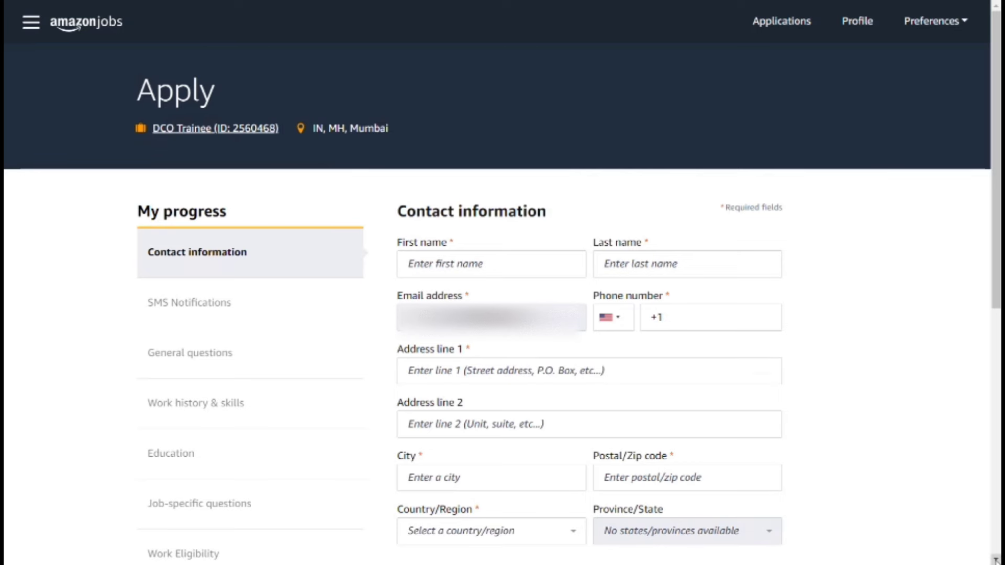
Scroll down the Contact information form
{"action": "scroll", "coordinate": [996, 559], "scroll_direction": "down", "scroll_amount": 2}
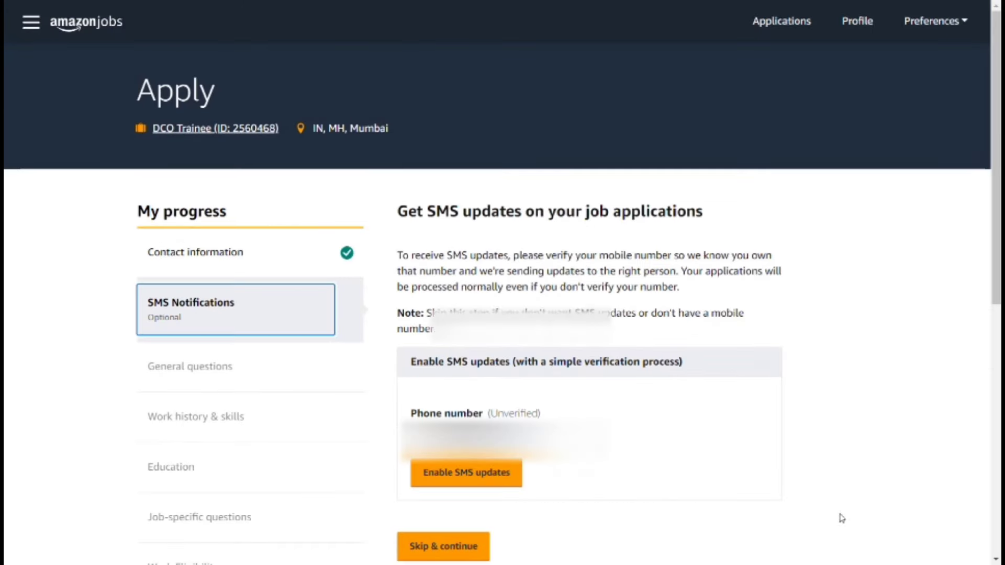
Enable SMS updates with the phone number verified, and save the SMS Notifications step
{"action": "scroll", "coordinate": [209, 466], "scroll_direction": "down", "scroll_amount": 3}
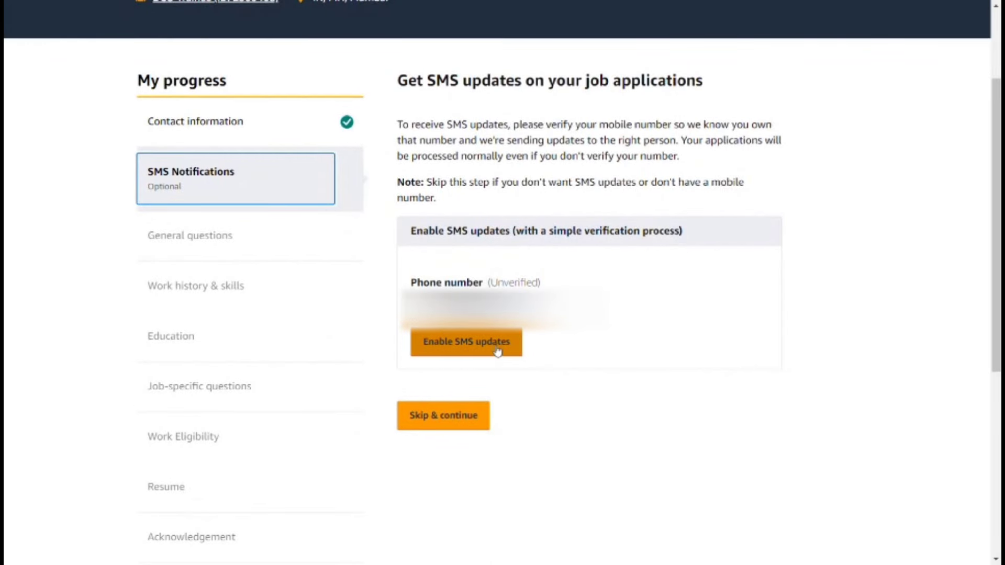
{"action": "left_click", "coordinate": [477, 341]}
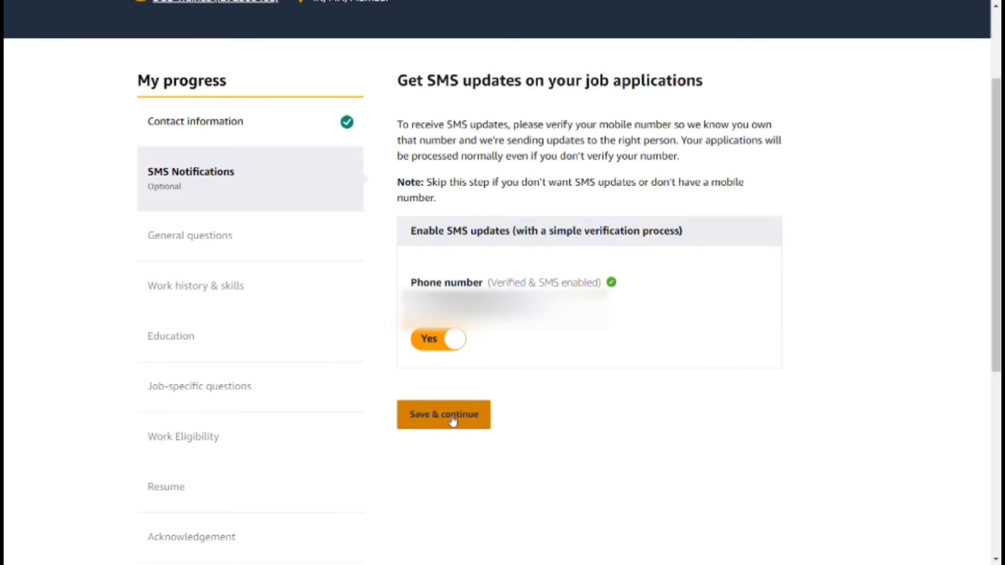
{"action": "left_click", "coordinate": [451, 417]}
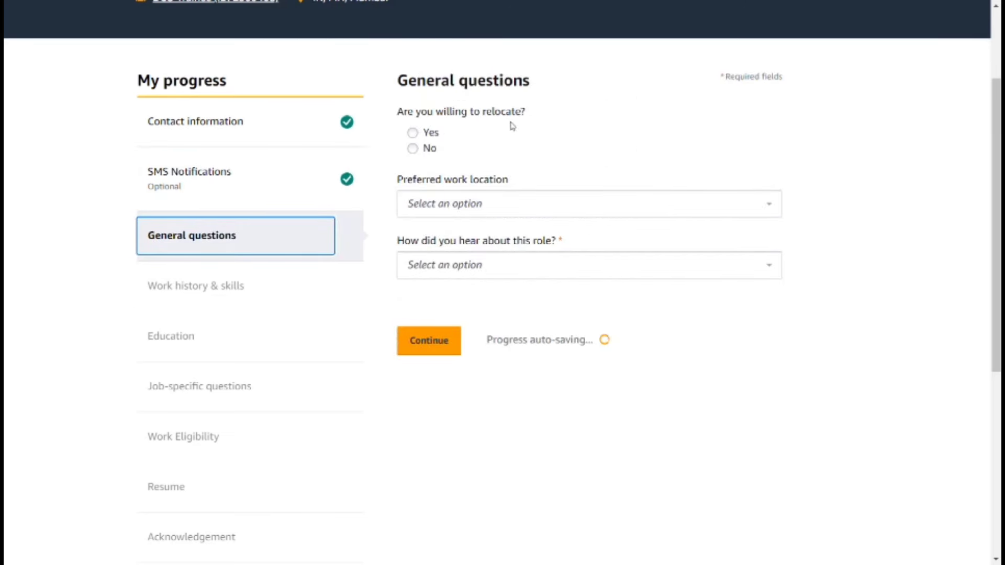
Answer Yes to relocating and choose Hyderabad as the preferred work location
{"action": "left_click", "coordinate": [412, 132]}
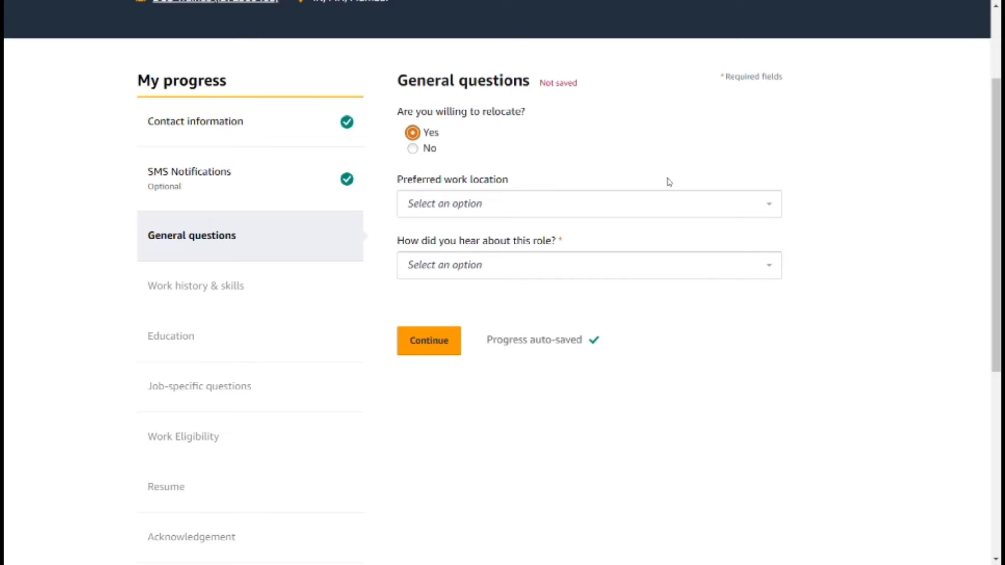
{"action": "left_click", "coordinate": [772, 207]}
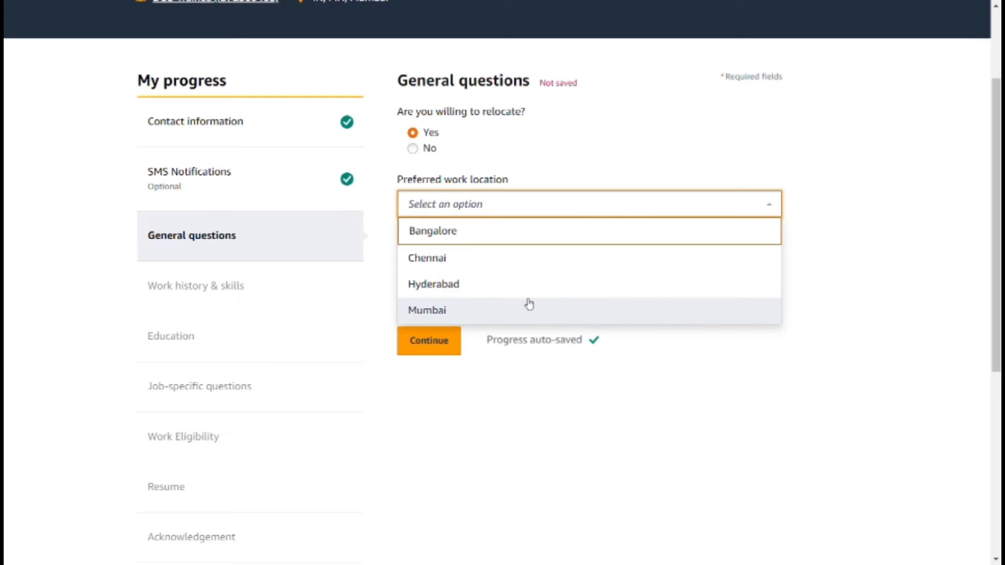
{"action": "left_click", "coordinate": [529, 284]}
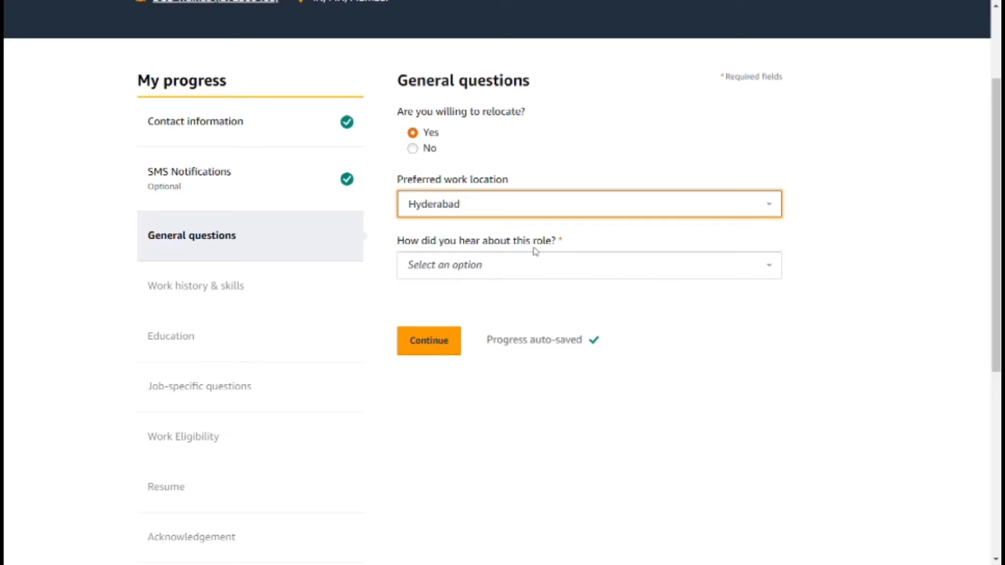
Give Amazon Career Site, then Amazon.jobs, as where you heard about the role, and continue
{"action": "left_click", "coordinate": [772, 269]}
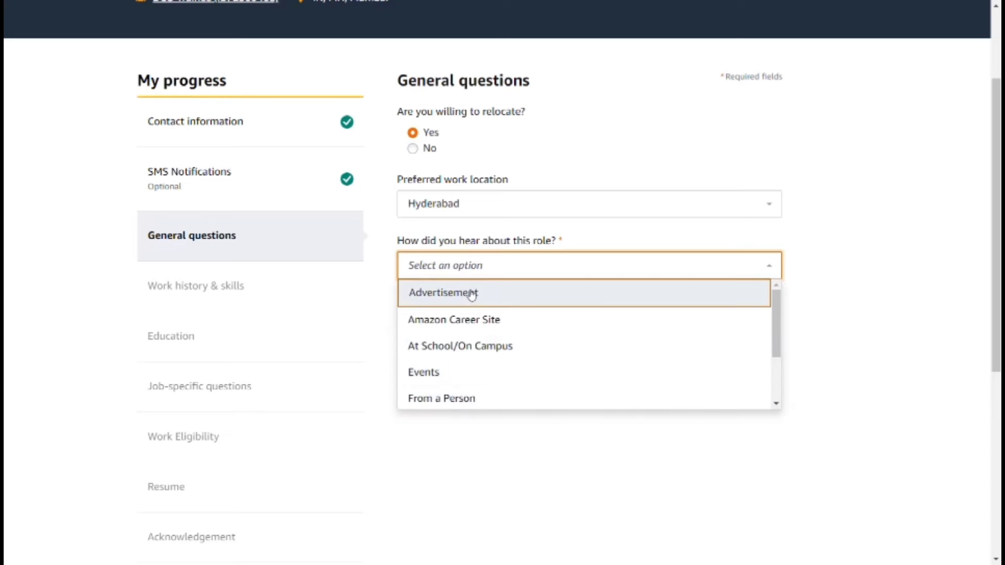
{"action": "left_click", "coordinate": [476, 320]}
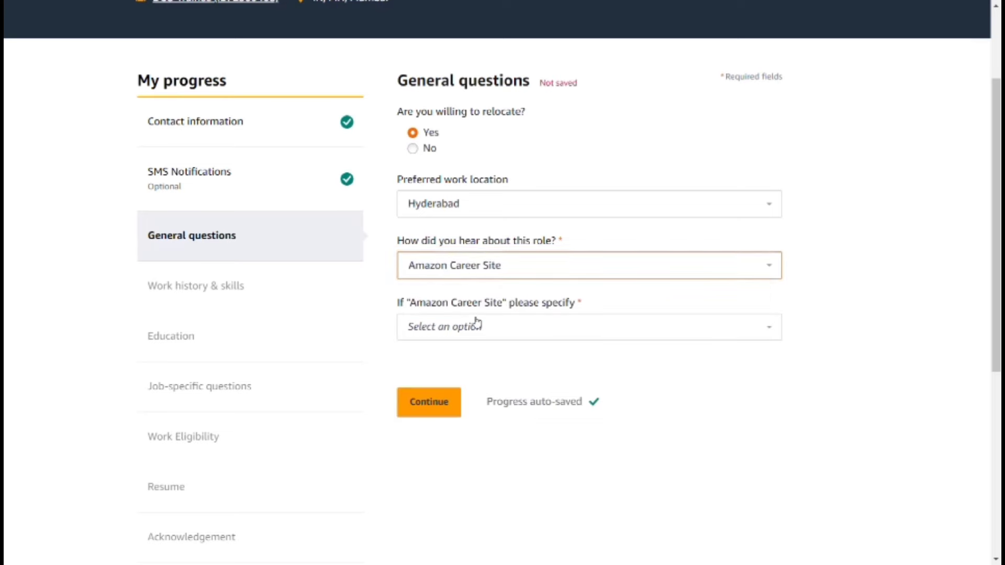
{"action": "left_click", "coordinate": [764, 321]}
{"action": "left_click", "coordinate": [438, 409]}
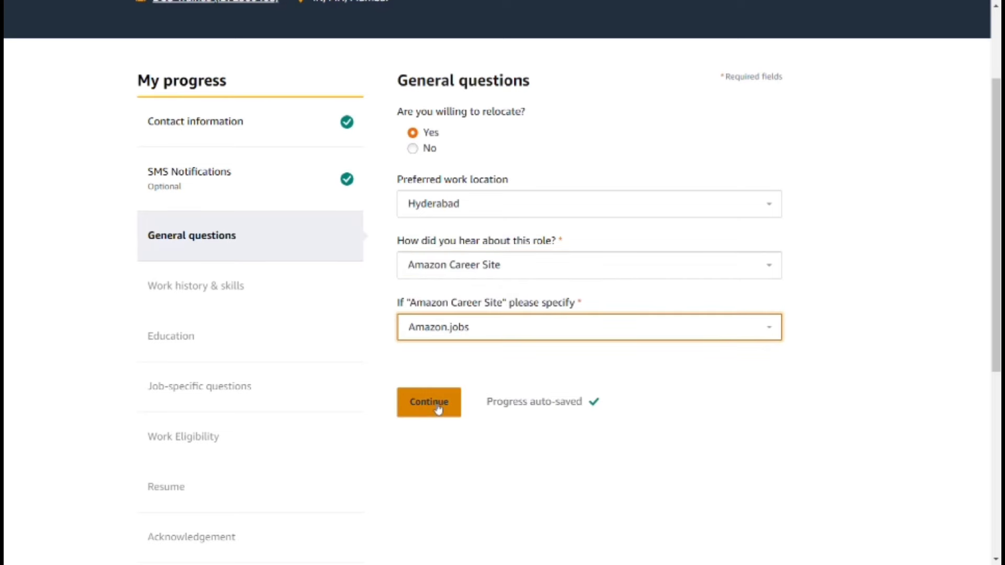
{"action": "left_click", "coordinate": [438, 409]}
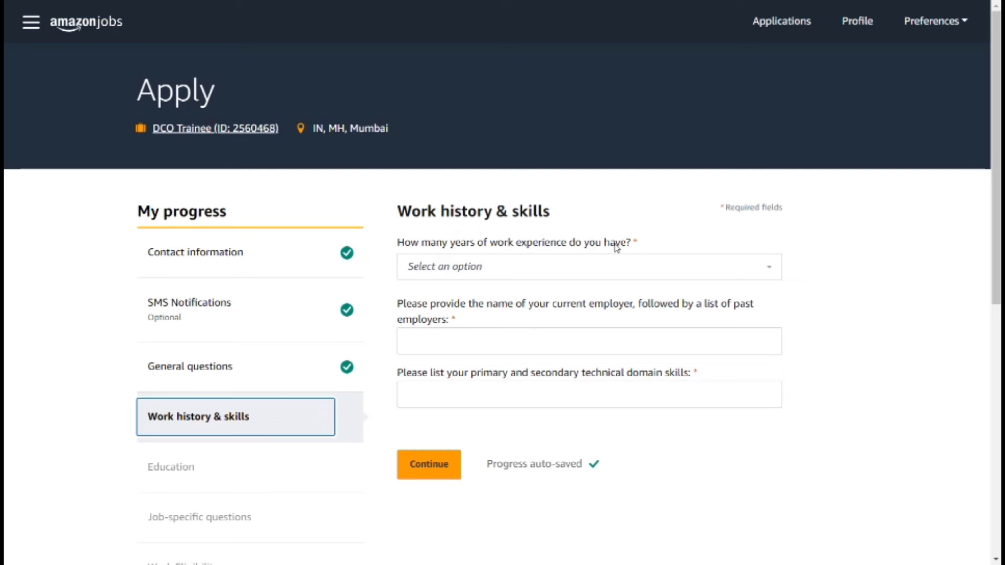
Set years of work experience to 0 - 2 years
{"action": "left_click", "coordinate": [769, 268]}
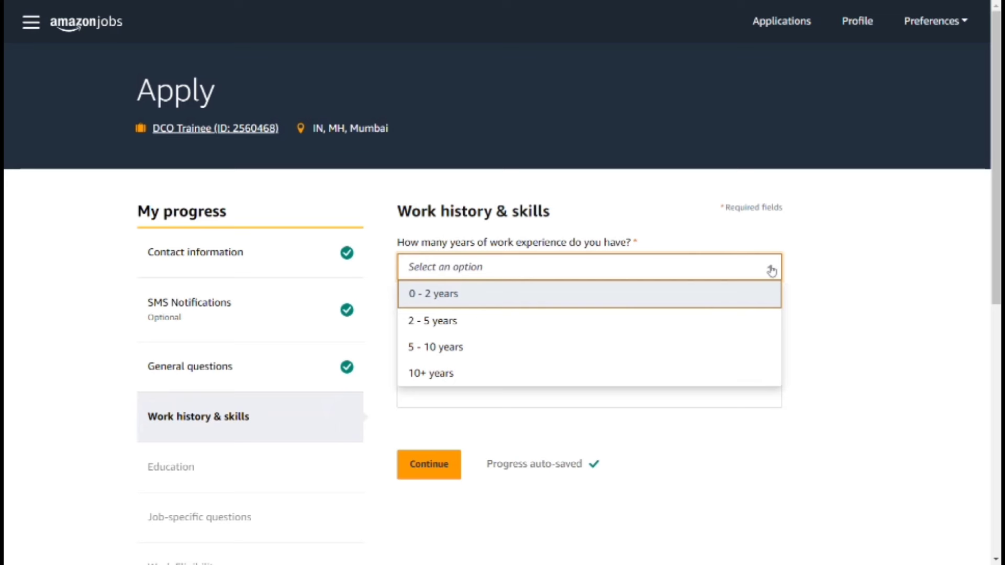
{"action": "left_click", "coordinate": [681, 301]}
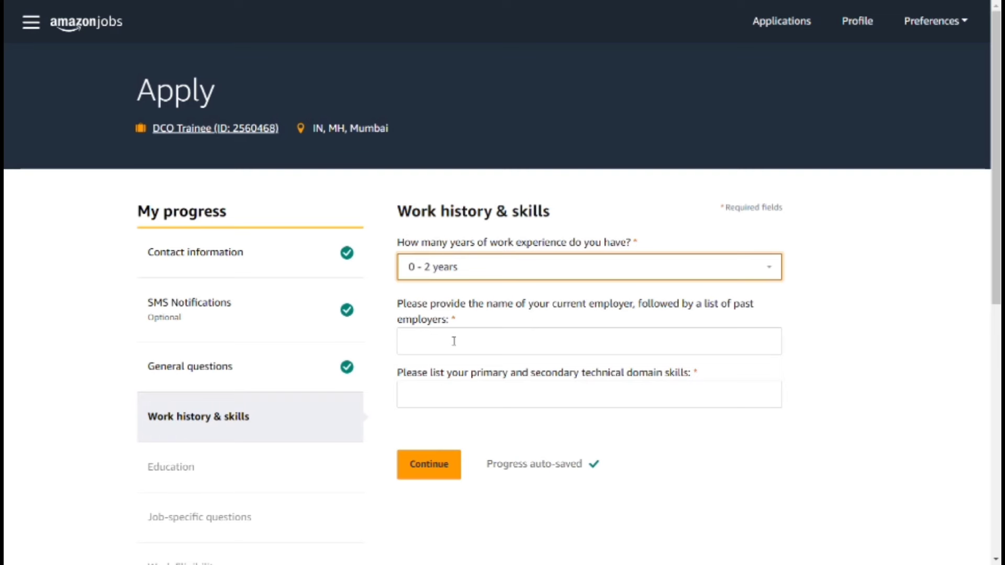
{"action": "key", "text": "space"}
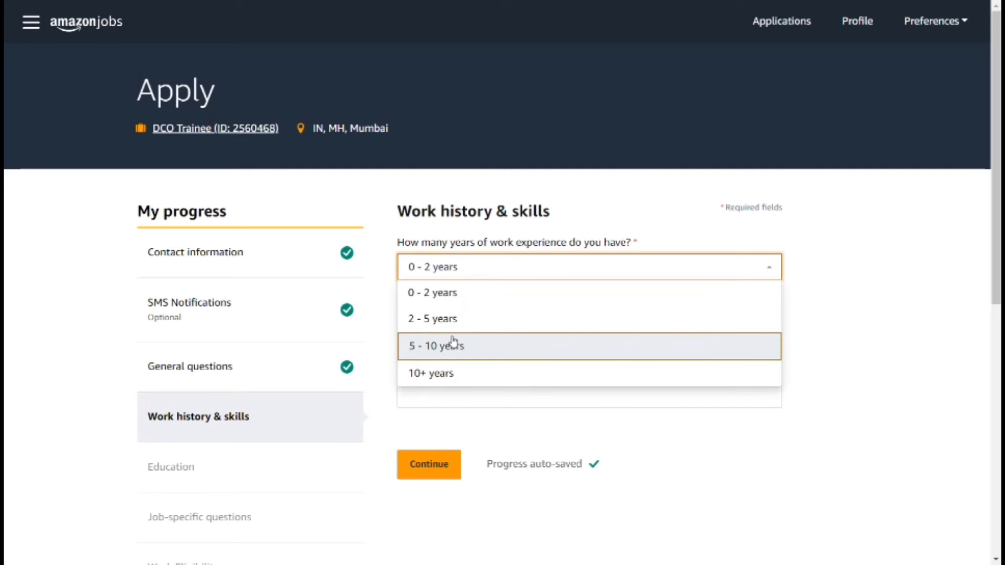
{"action": "left_click", "coordinate": [879, 354]}
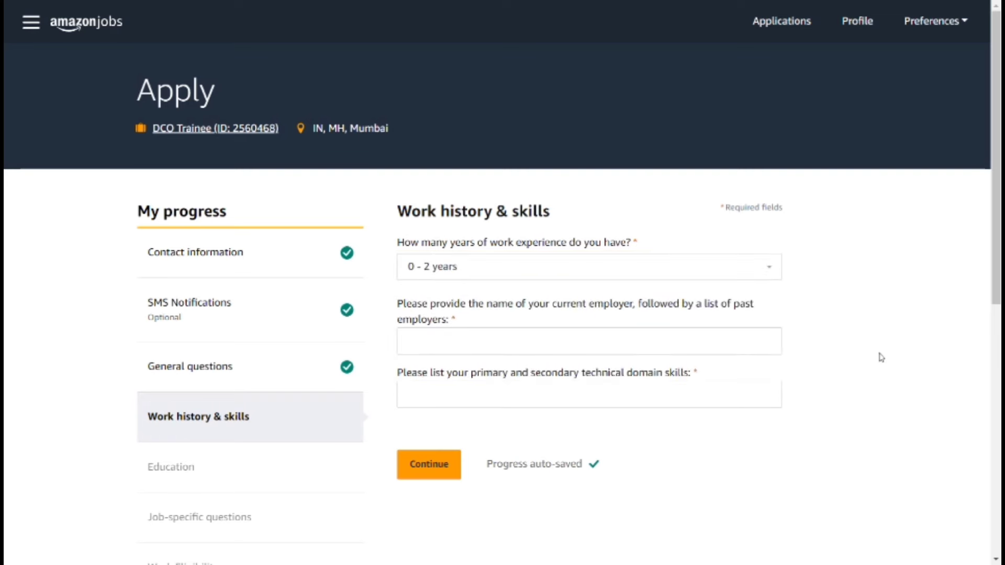
Enter NA for employers and oracle for technical skills, then continue
{"action": "left_click", "coordinate": [729, 354]}
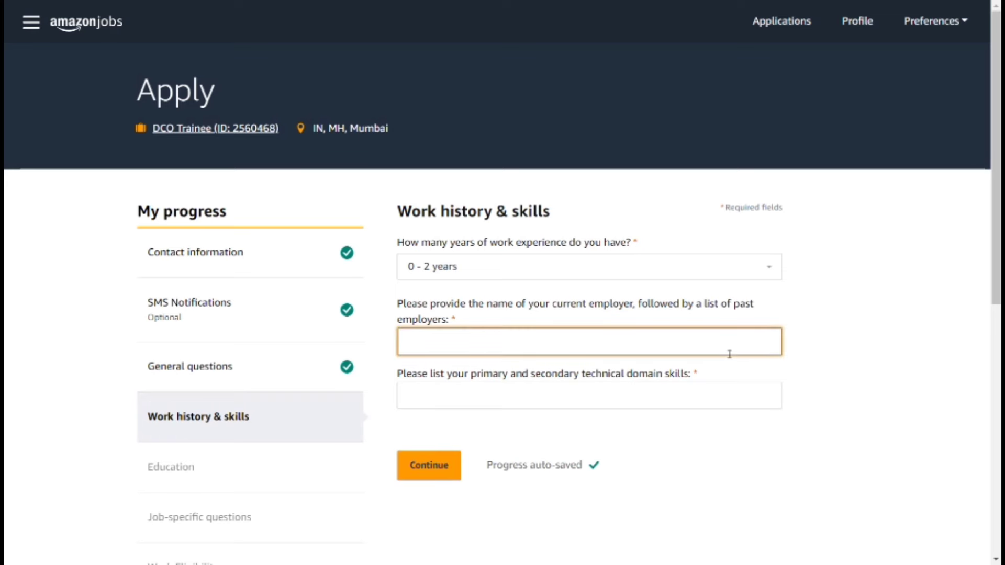
{"action": "type", "text": "NA"}
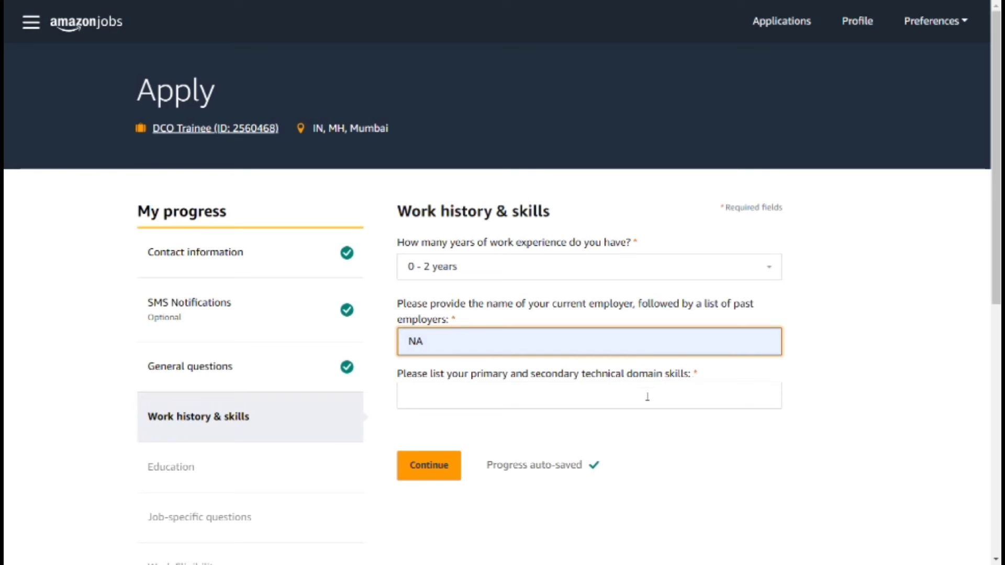
{"action": "left_click", "coordinate": [599, 396]}
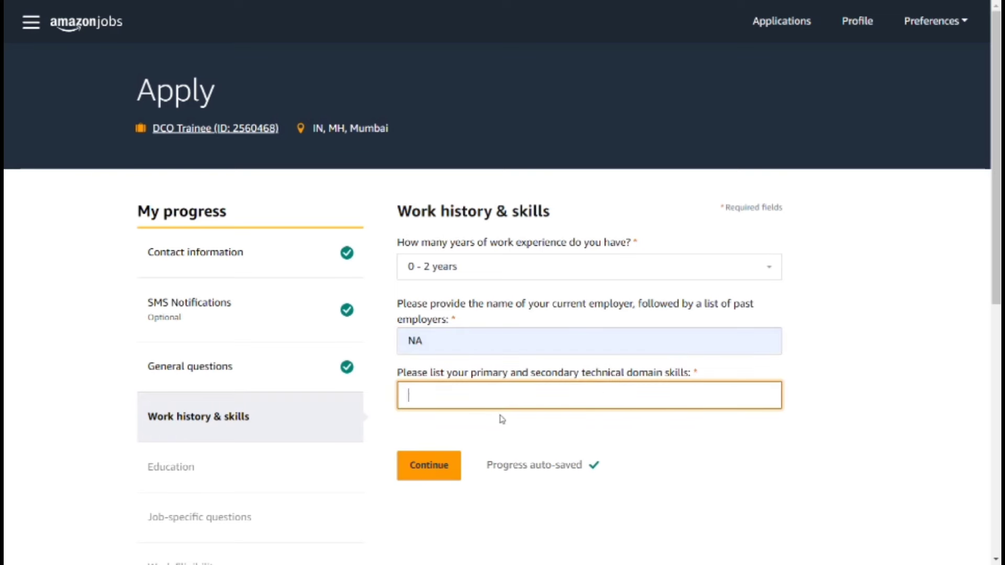
{"action": "type", "text": "oracle"}
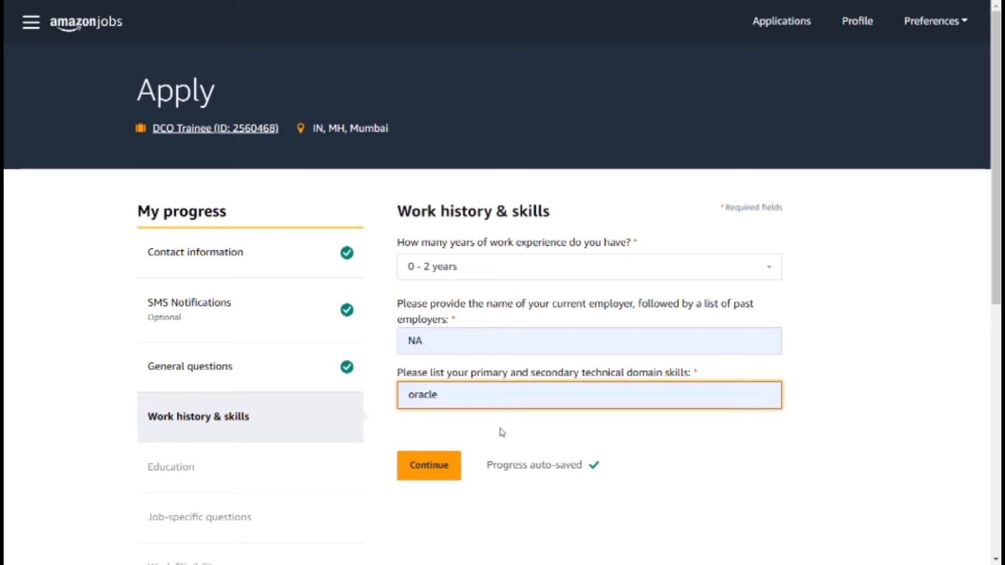
{"action": "left_click", "coordinate": [424, 476]}
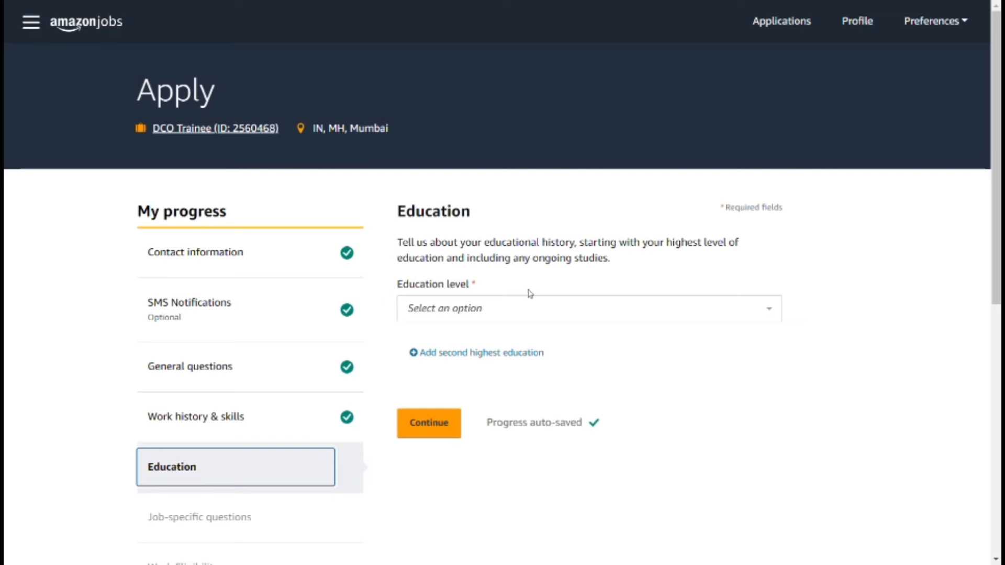
Set education level to Masters/Post Graduation and answer No to currently being a student
{"action": "left_click", "coordinate": [777, 312]}
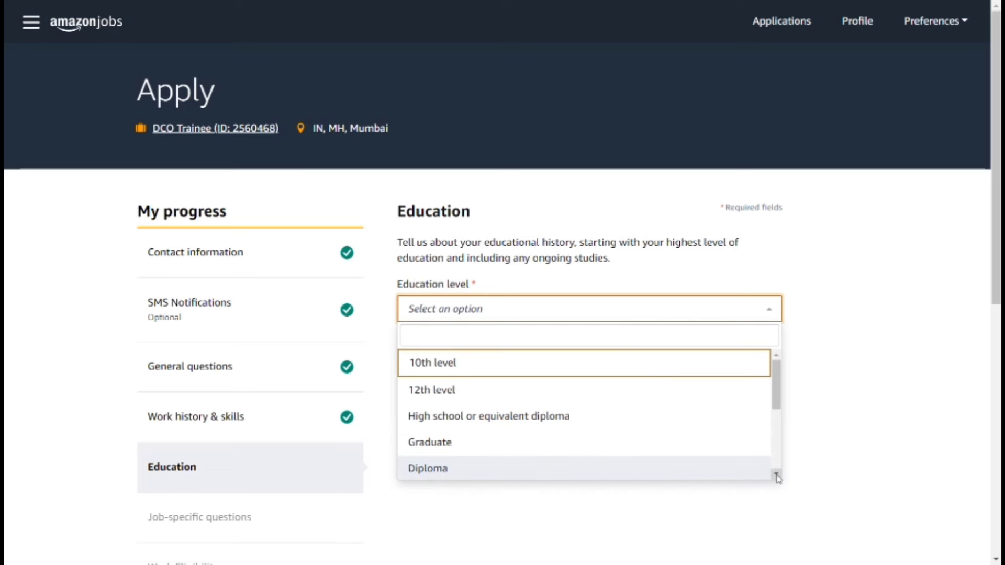
{"action": "scroll", "coordinate": [777, 478], "scroll_direction": "down", "scroll_amount": 3}
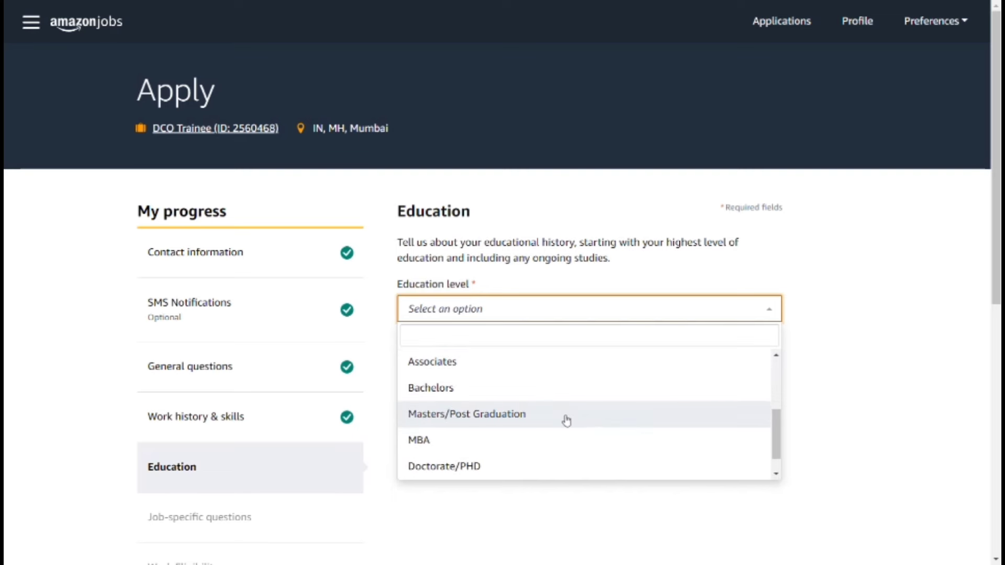
{"action": "left_click", "coordinate": [565, 420]}
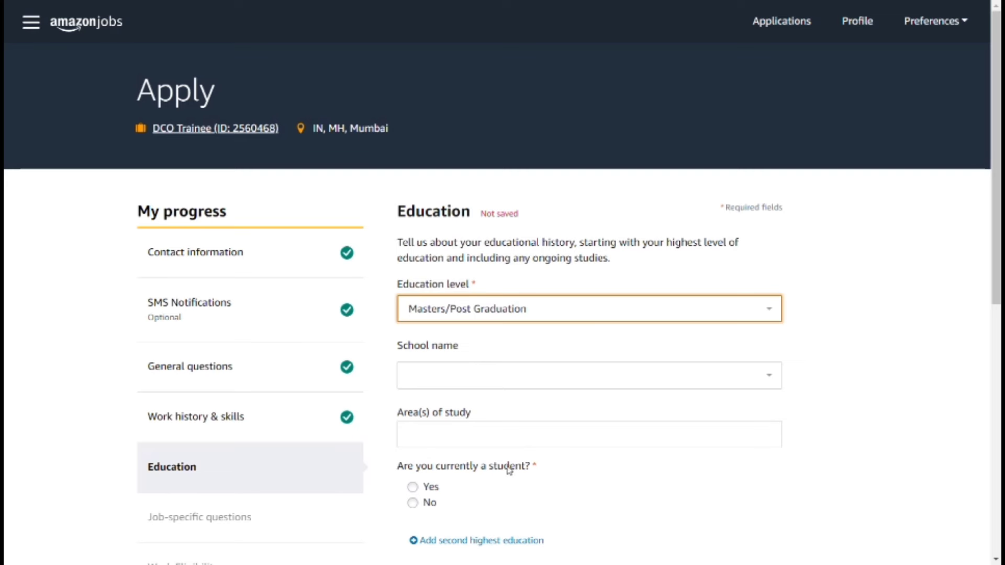
{"action": "left_click", "coordinate": [413, 503]}
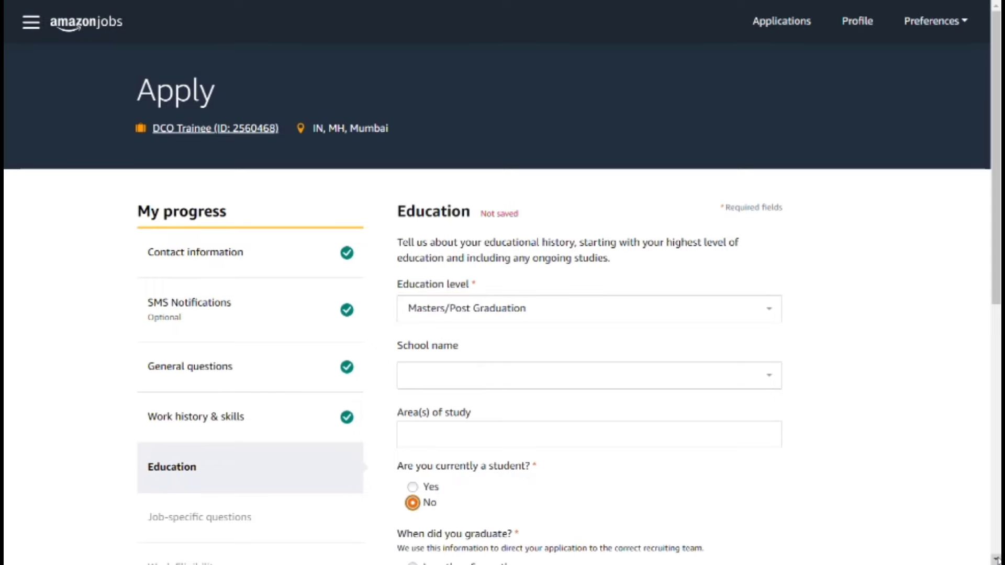
{"action": "left_click", "coordinate": [997, 558]}
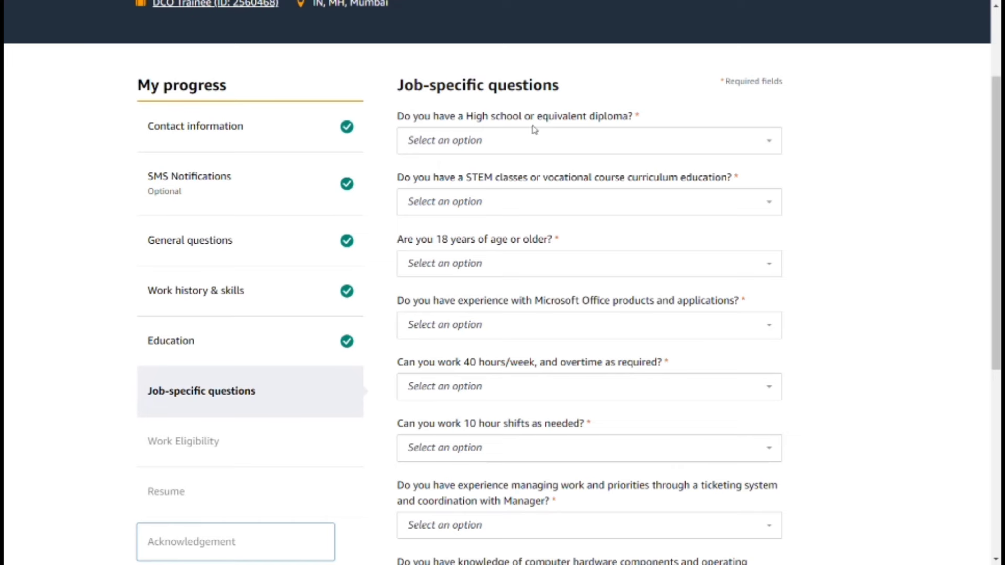
Answer Yes to the high school diploma, STEM, age 18+ and Microsoft Office questions
{"action": "left_click", "coordinate": [769, 143]}
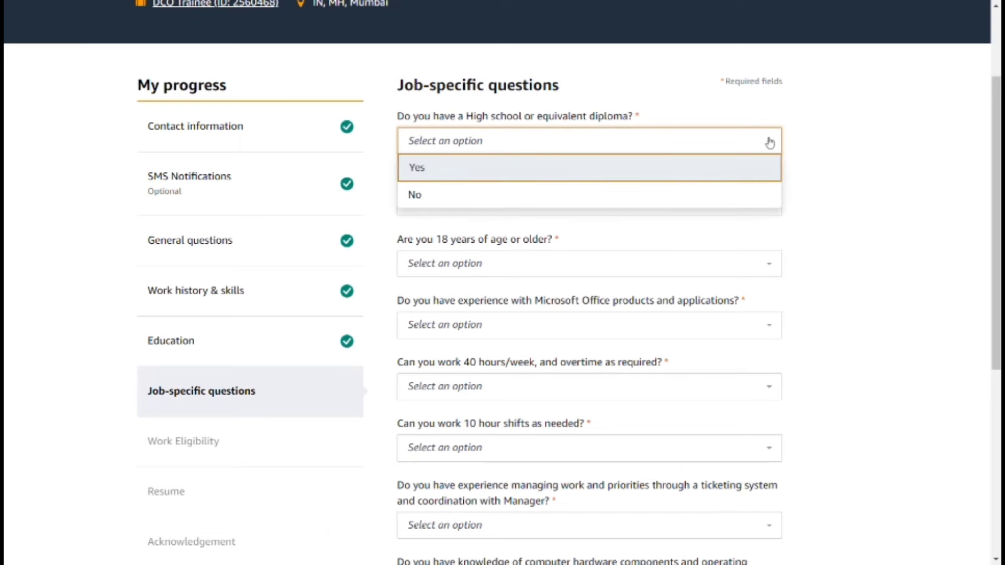
{"action": "left_click", "coordinate": [767, 180]}
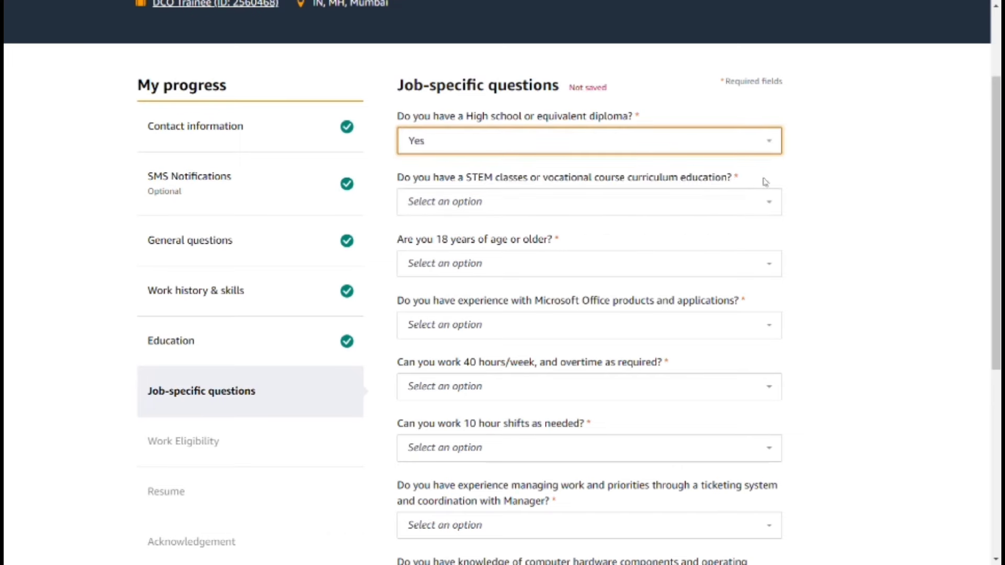
{"action": "left_click", "coordinate": [771, 208]}
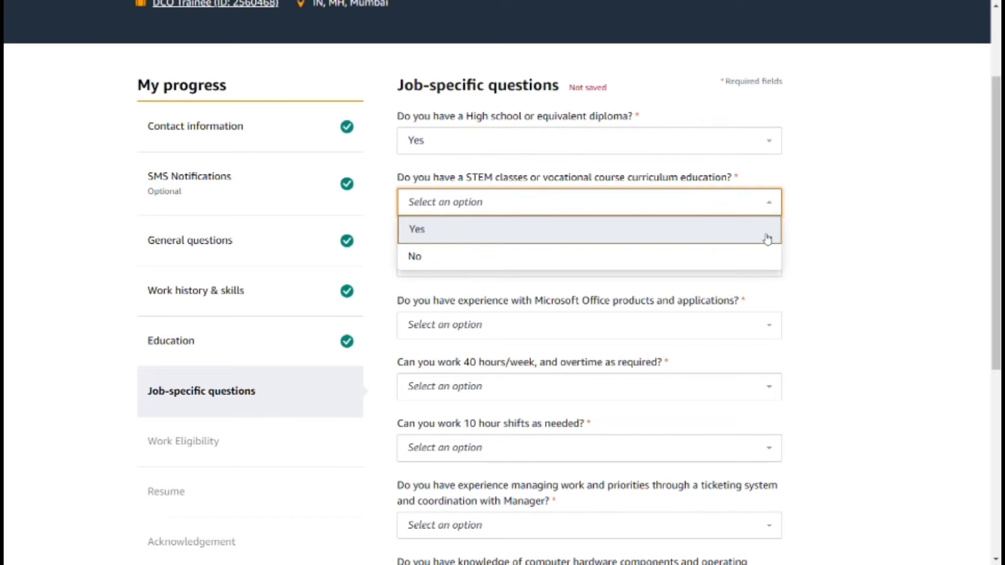
{"action": "left_click", "coordinate": [767, 231]}
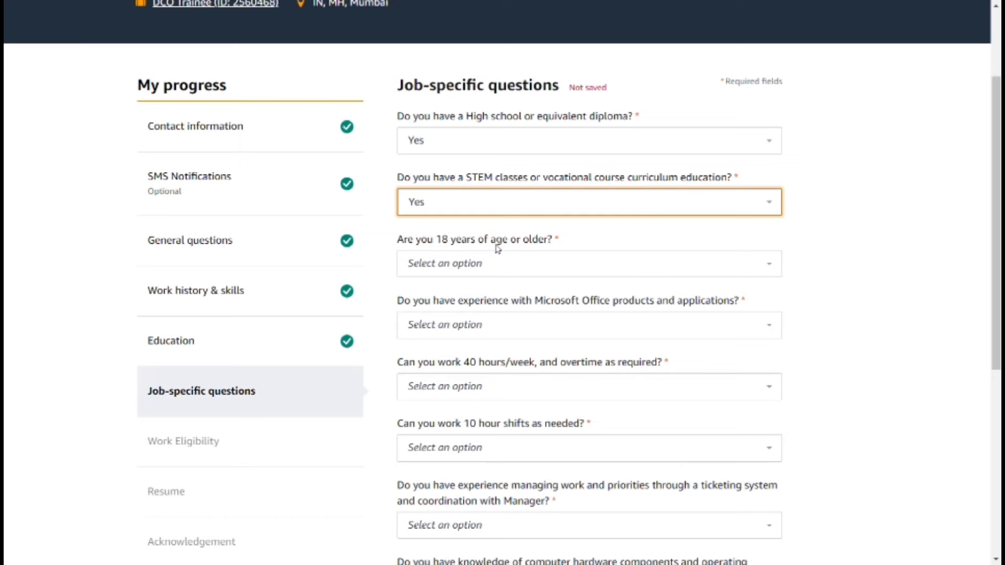
{"action": "left_click", "coordinate": [771, 267]}
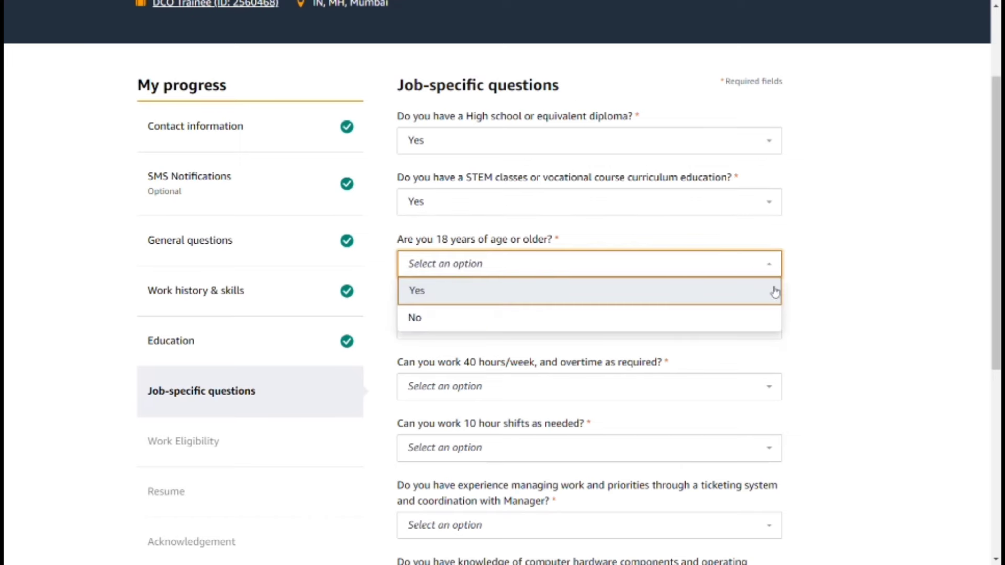
{"action": "left_click", "coordinate": [774, 292]}
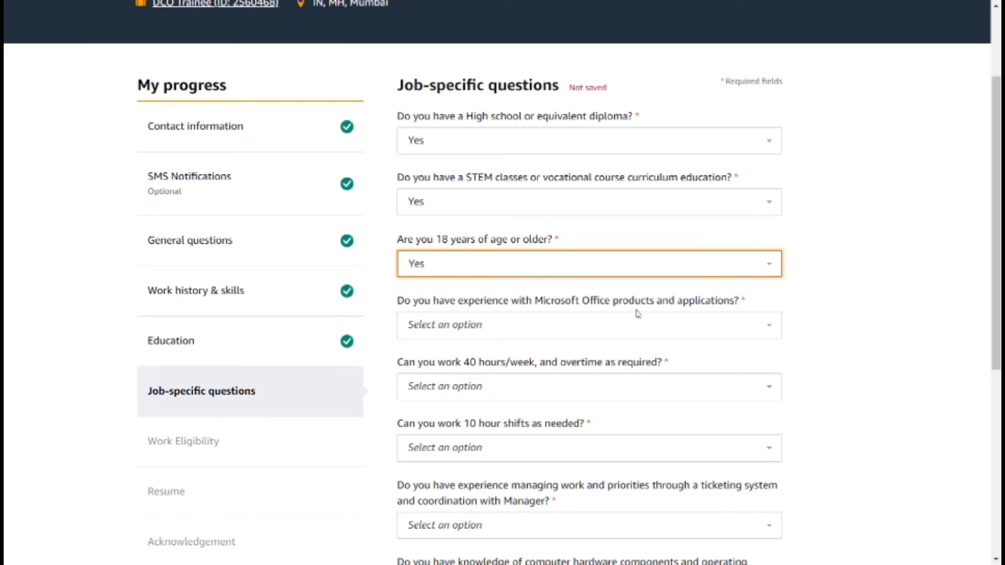
{"action": "left_click", "coordinate": [776, 328]}
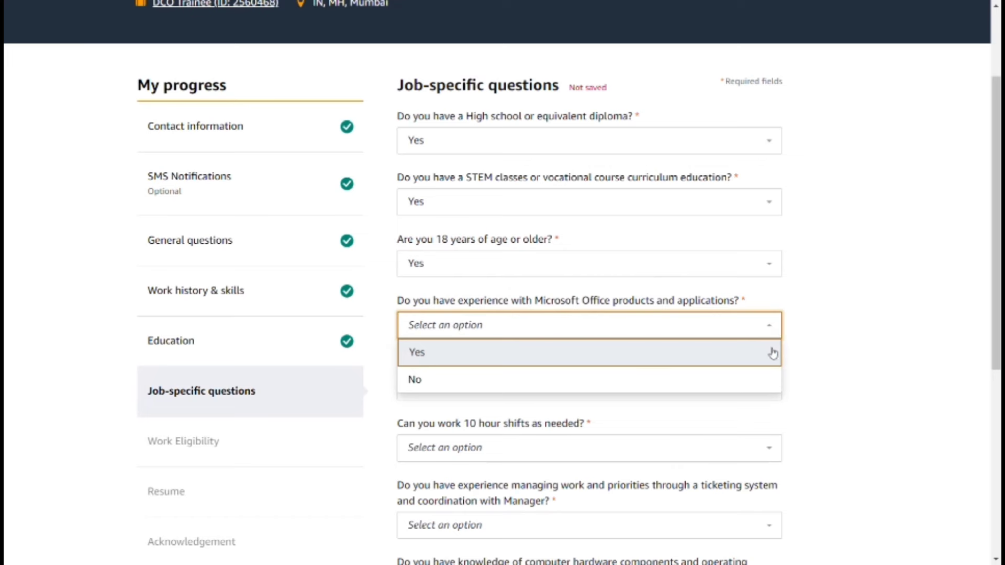
{"action": "left_click", "coordinate": [773, 355]}
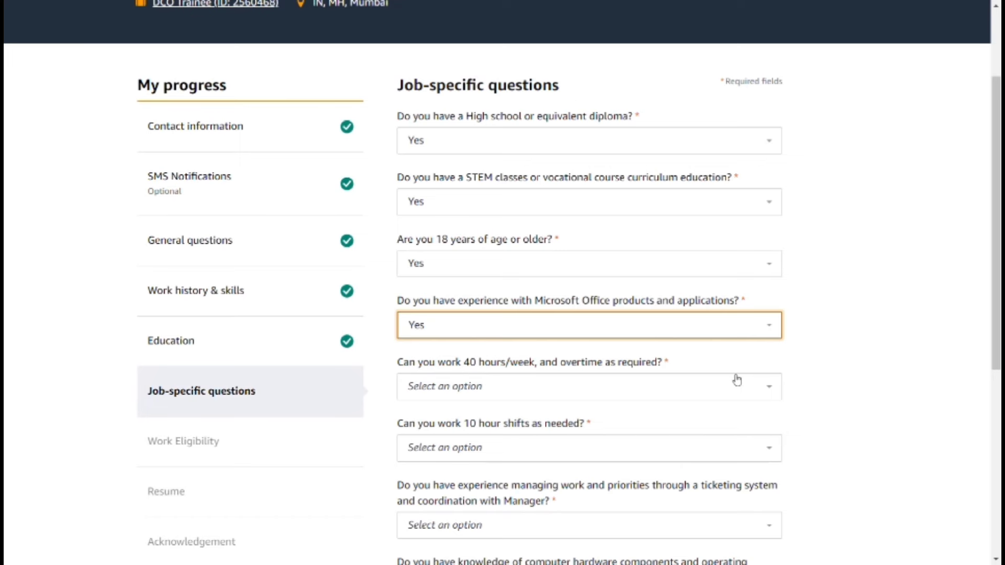
Answer Yes to 40 hours/week, 10-hour shifts and ticketing-system experience, then continue
{"action": "left_click", "coordinate": [772, 390]}
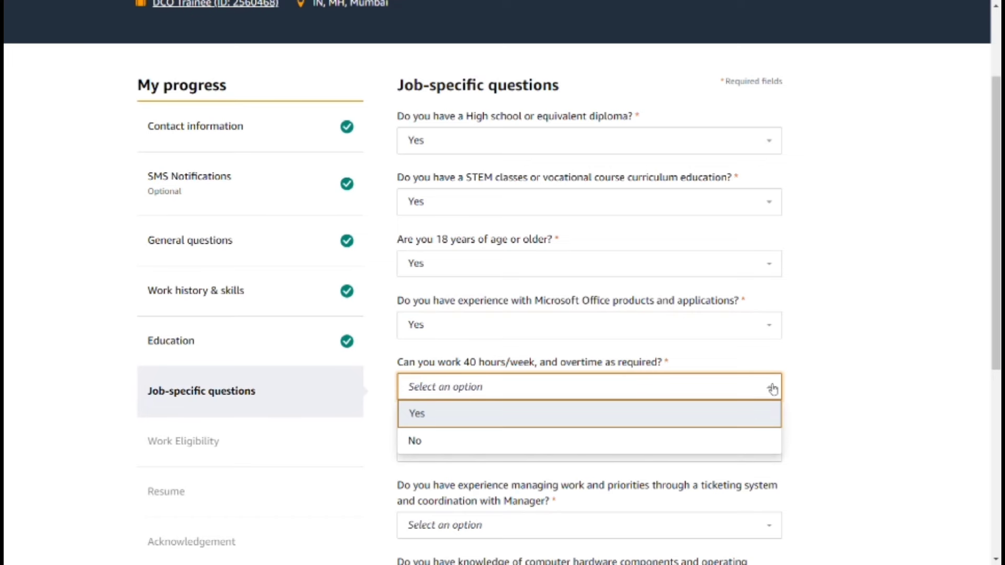
{"action": "left_click", "coordinate": [732, 417]}
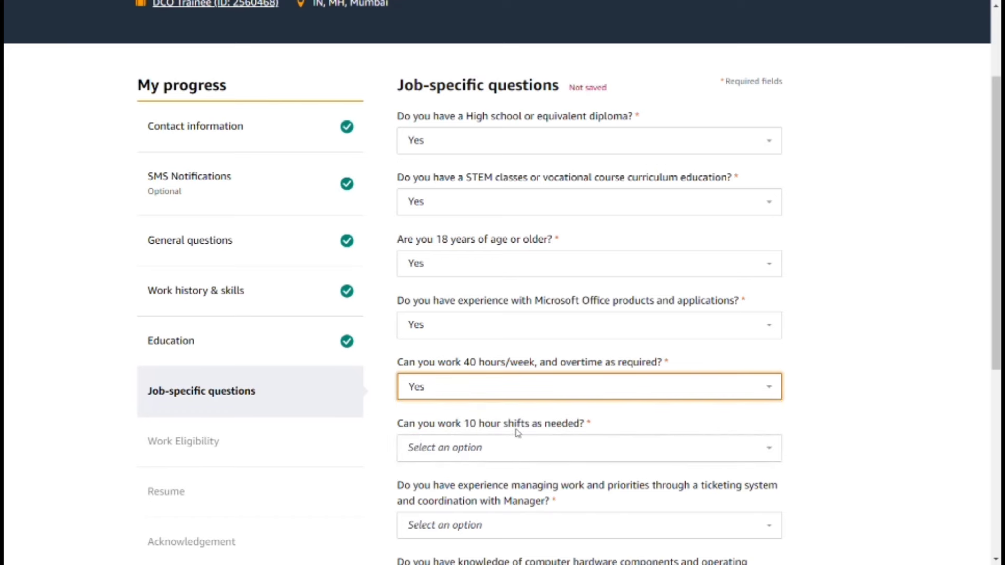
{"action": "left_click", "coordinate": [767, 449]}
{"action": "left_click", "coordinate": [758, 481]}
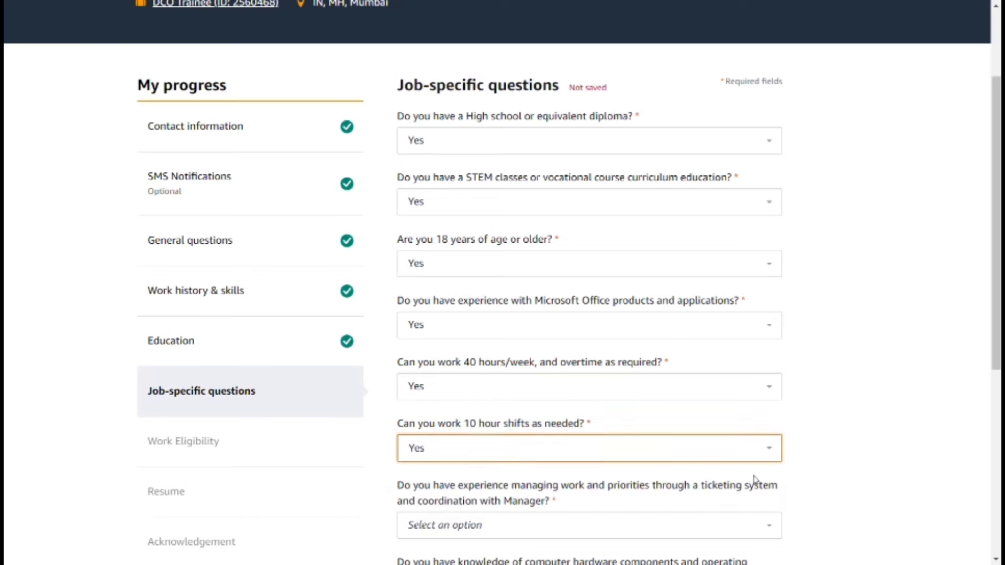
{"action": "scroll", "coordinate": [996, 556], "scroll_direction": "down", "scroll_amount": 5}
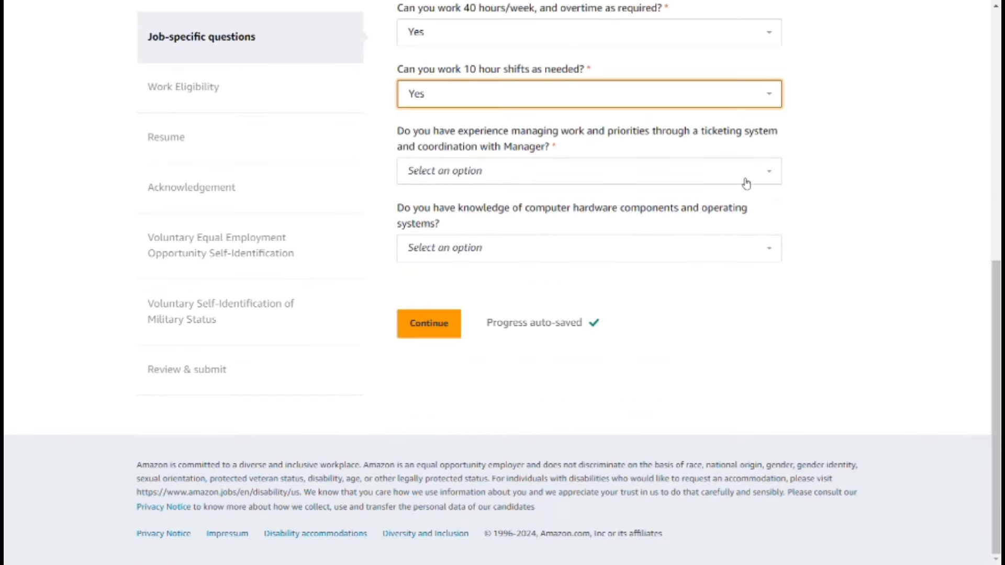
{"action": "left_click", "coordinate": [769, 175]}
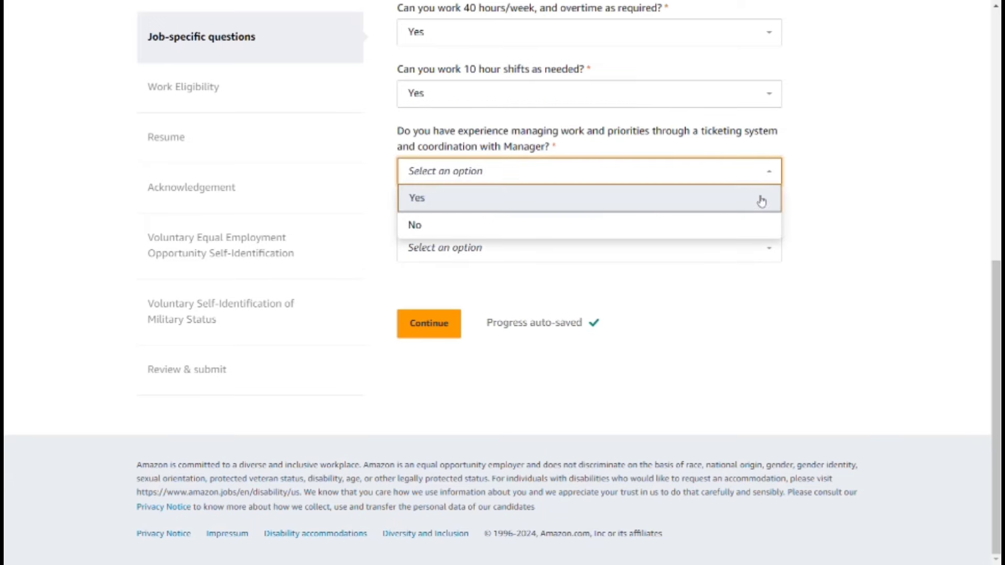
{"action": "left_click", "coordinate": [758, 198]}
{"action": "left_click", "coordinate": [440, 334]}
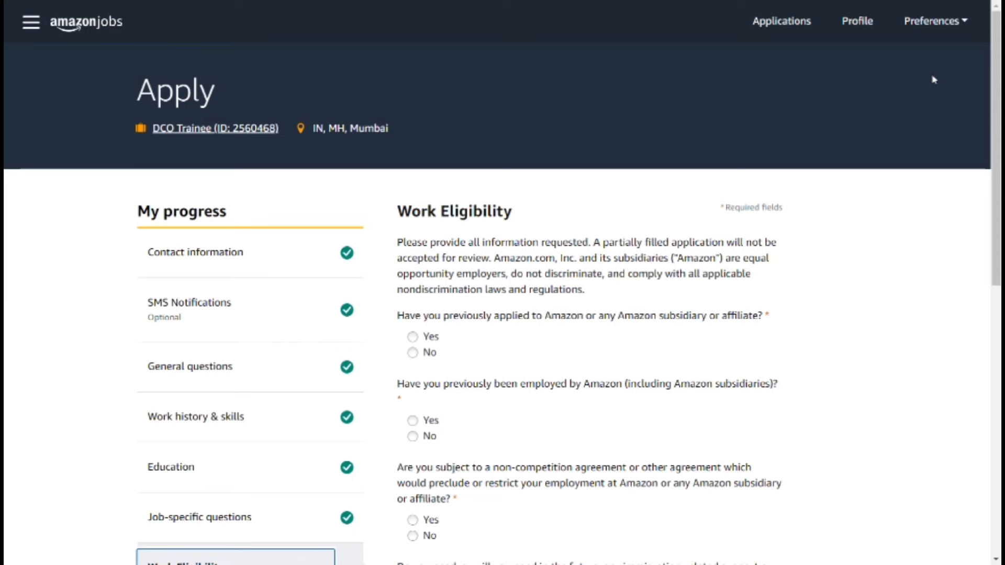
Answer No to having previously applied to Amazon and to previous Amazon employment
{"action": "scroll", "coordinate": [934, 79], "scroll_direction": "down", "scroll_amount": 5}
{"action": "key", "text": "shift+Tab"}
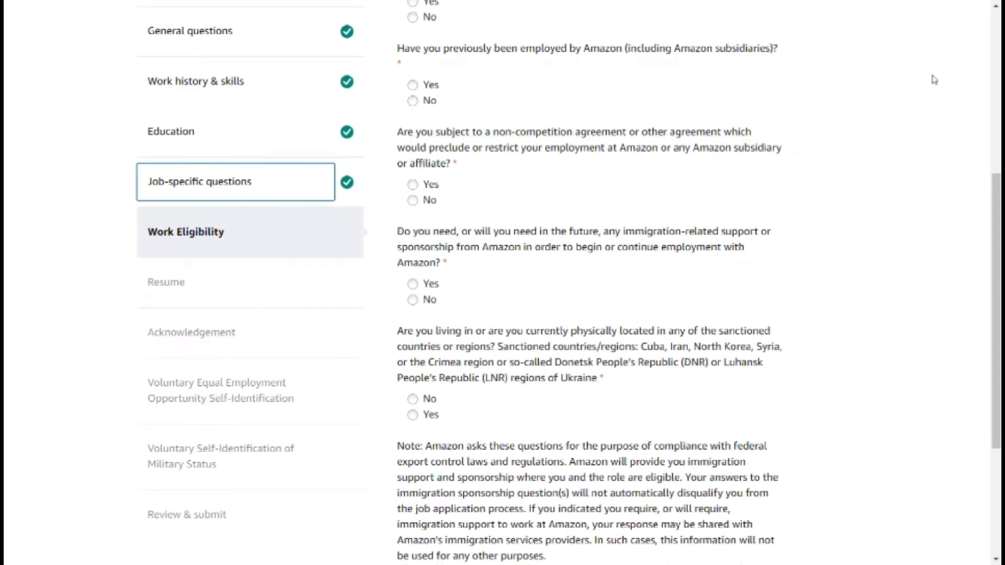
{"action": "scroll", "coordinate": [536, 83], "scroll_direction": "up", "scroll_amount": 5}
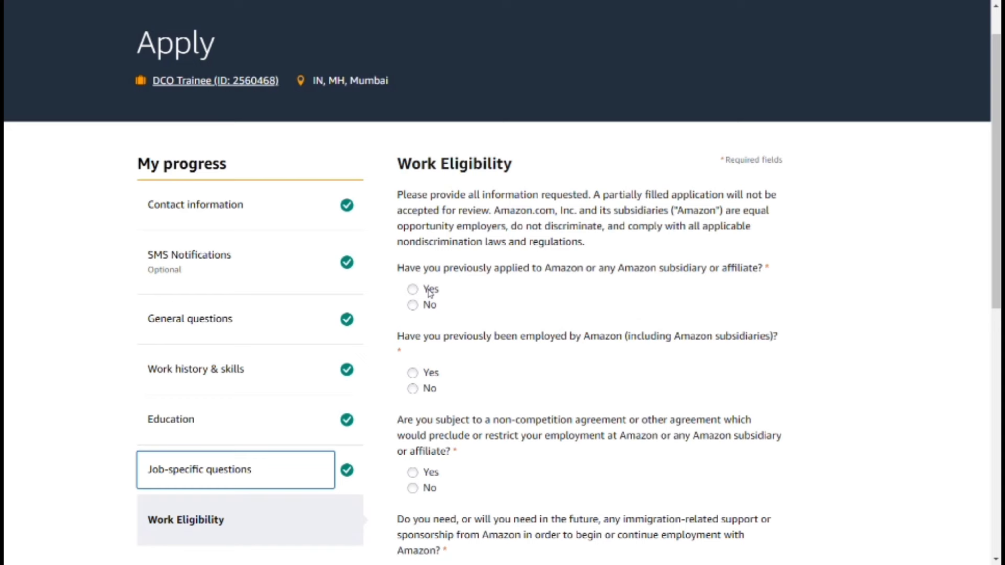
{"action": "left_click", "coordinate": [413, 306]}
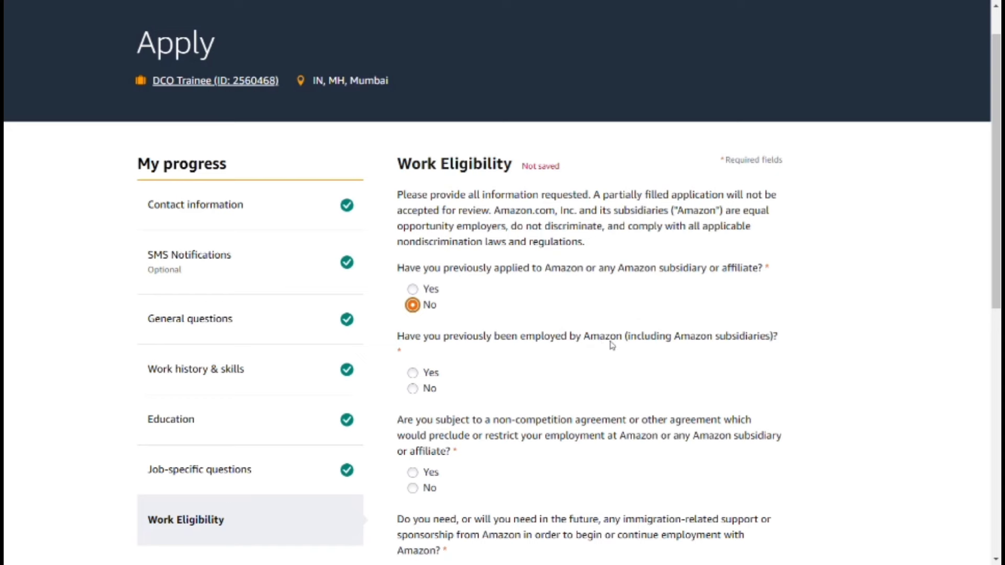
{"action": "left_click", "coordinate": [414, 390]}
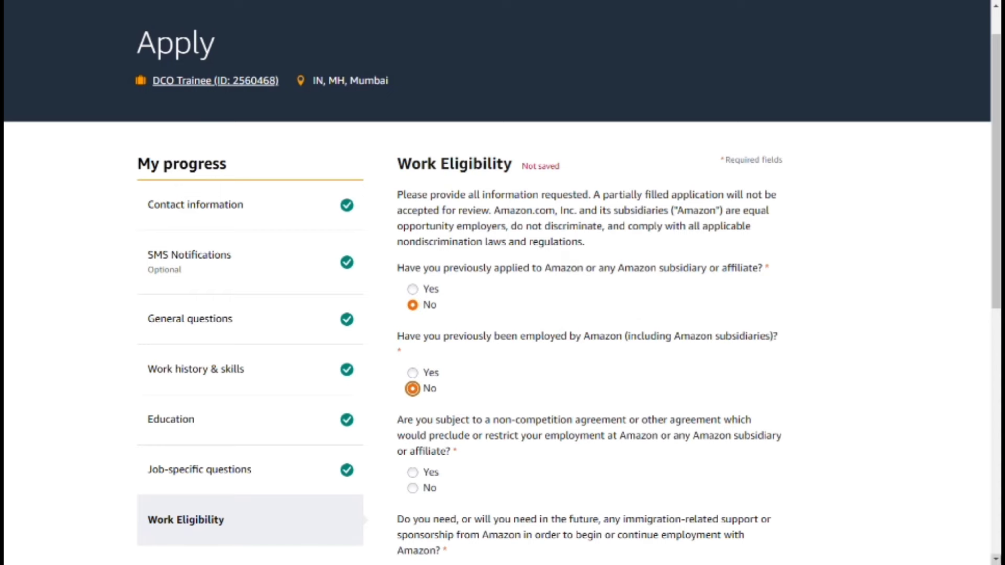
{"action": "scroll", "coordinate": [503, 289], "scroll_direction": "down", "scroll_amount": 1}
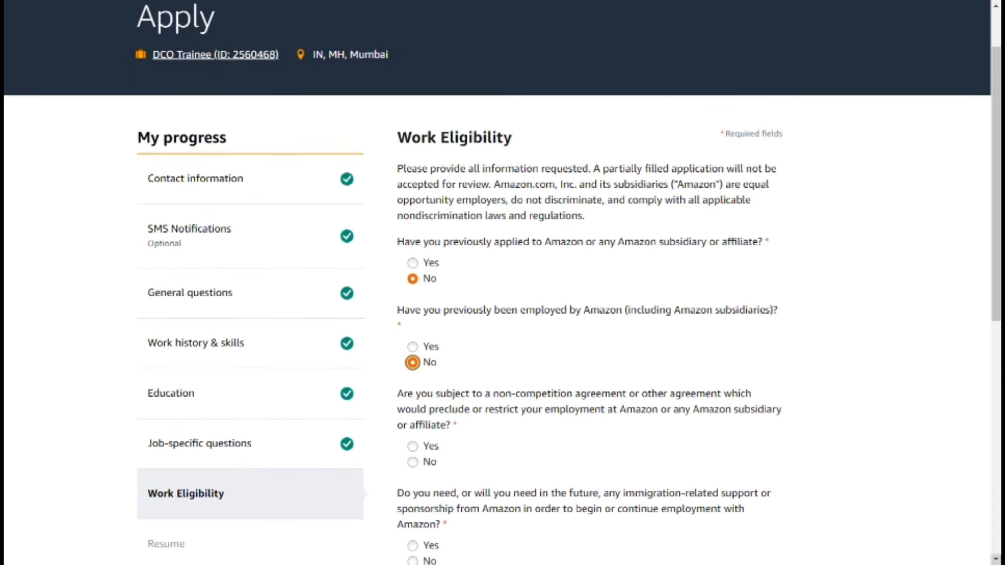
{"action": "scroll", "coordinate": [996, 559], "scroll_direction": "down", "scroll_amount": 5}
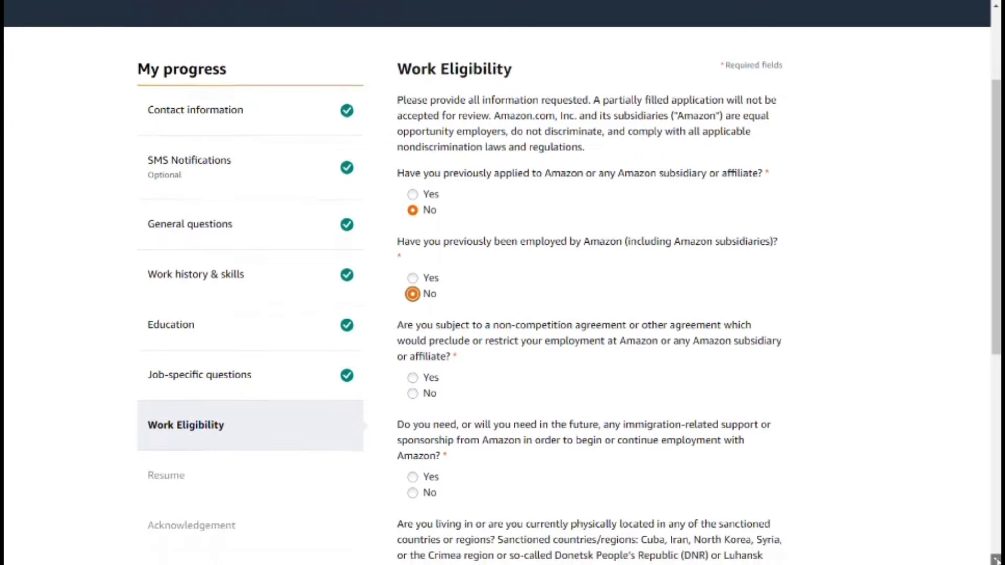
{"action": "scroll", "coordinate": [996, 559], "scroll_direction": "down", "scroll_amount": 2}
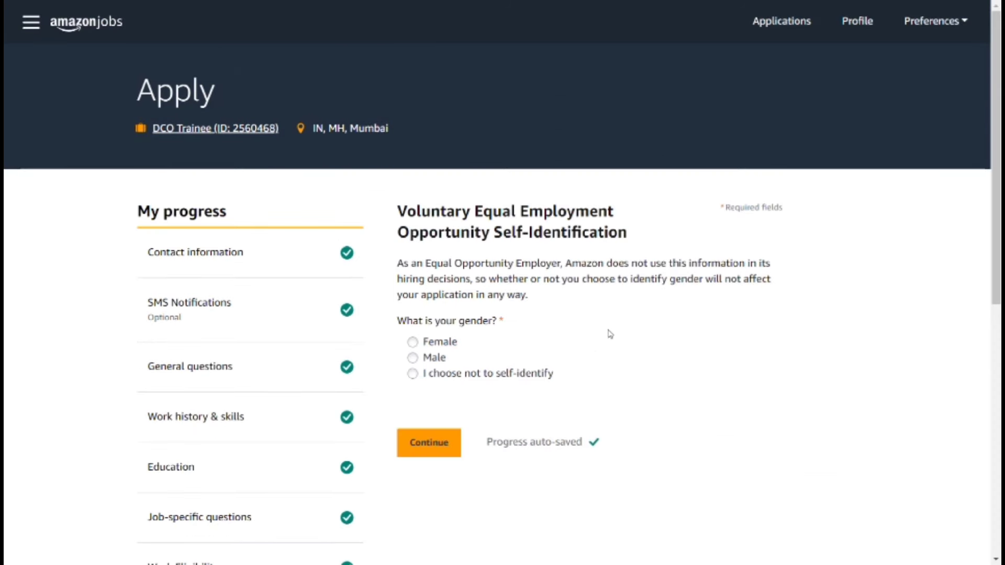
Select Female for gender and continue to the military status form
{"action": "left_click", "coordinate": [414, 343]}
{"action": "left_click", "coordinate": [440, 448]}
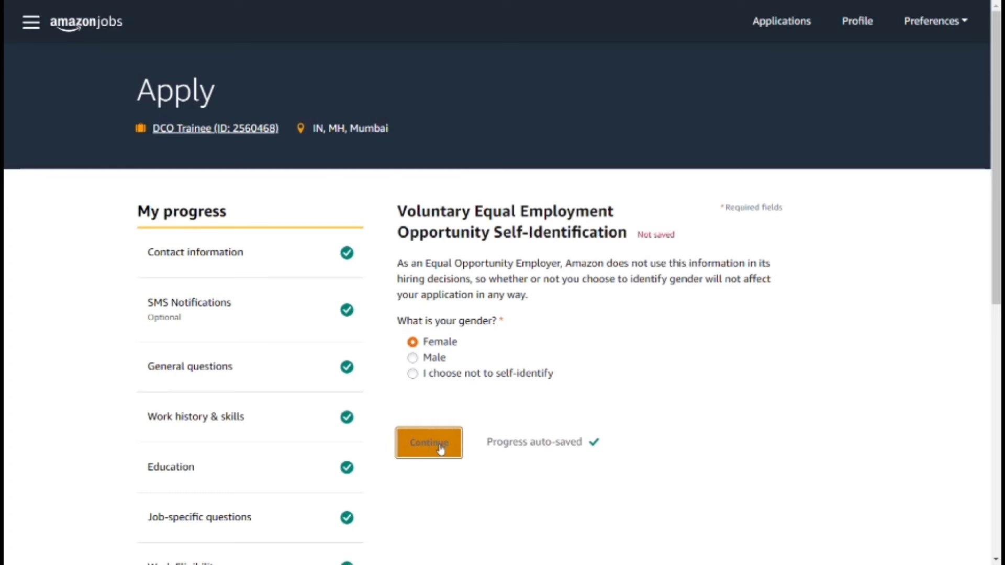
{"action": "scroll", "coordinate": [438, 448], "scroll_direction": "down", "scroll_amount": 4}
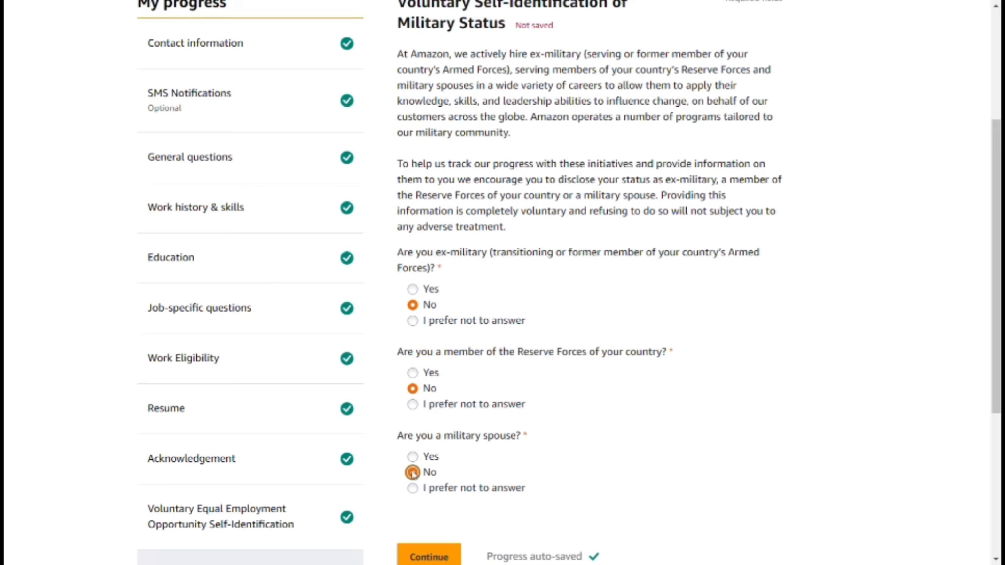
Continue from the military status form to the application review page
{"action": "left_click", "coordinate": [428, 557]}
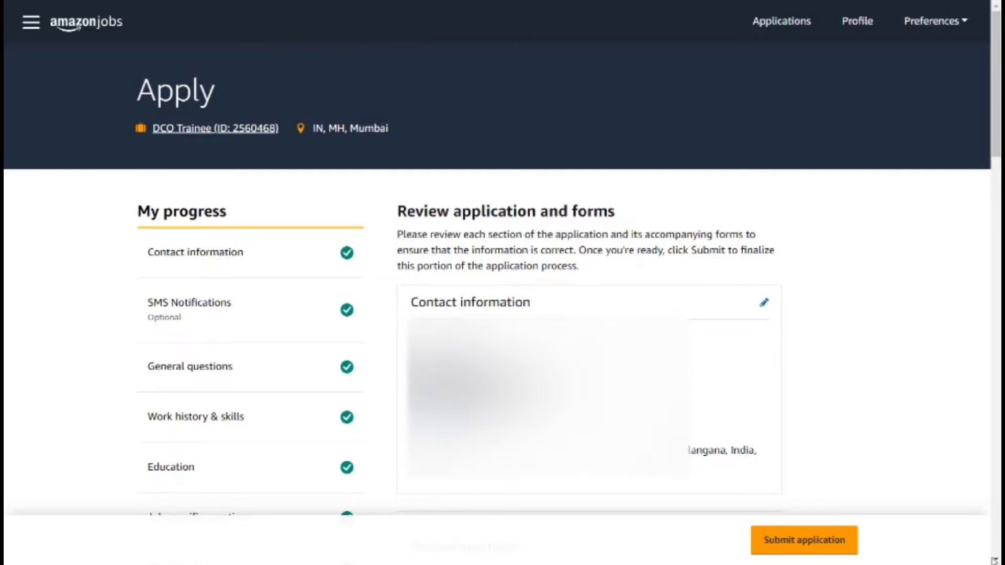
{"action": "scroll", "coordinate": [996, 559], "scroll_direction": "down", "scroll_amount": 4}
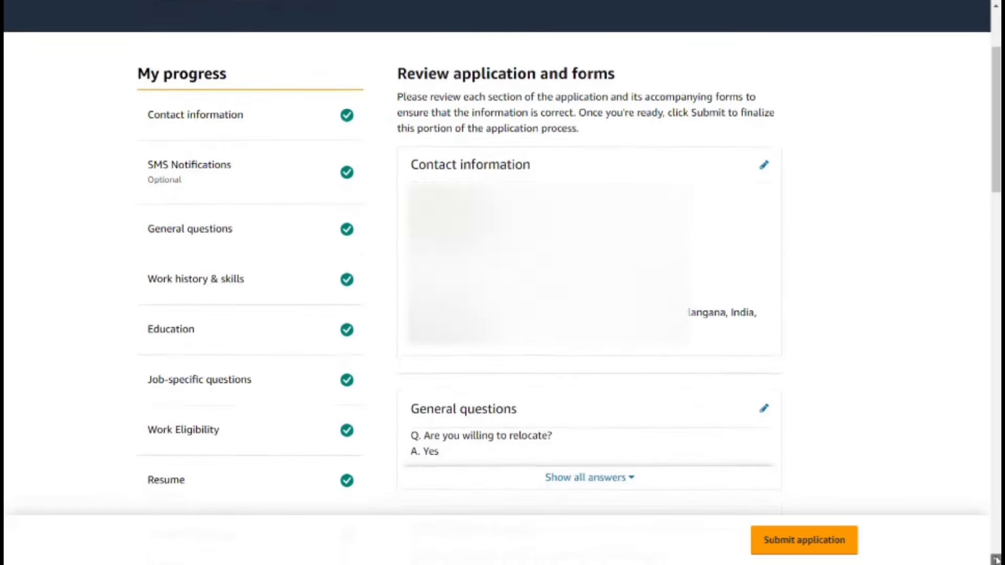
{"action": "scroll", "coordinate": [996, 558], "scroll_direction": "down", "scroll_amount": 5}
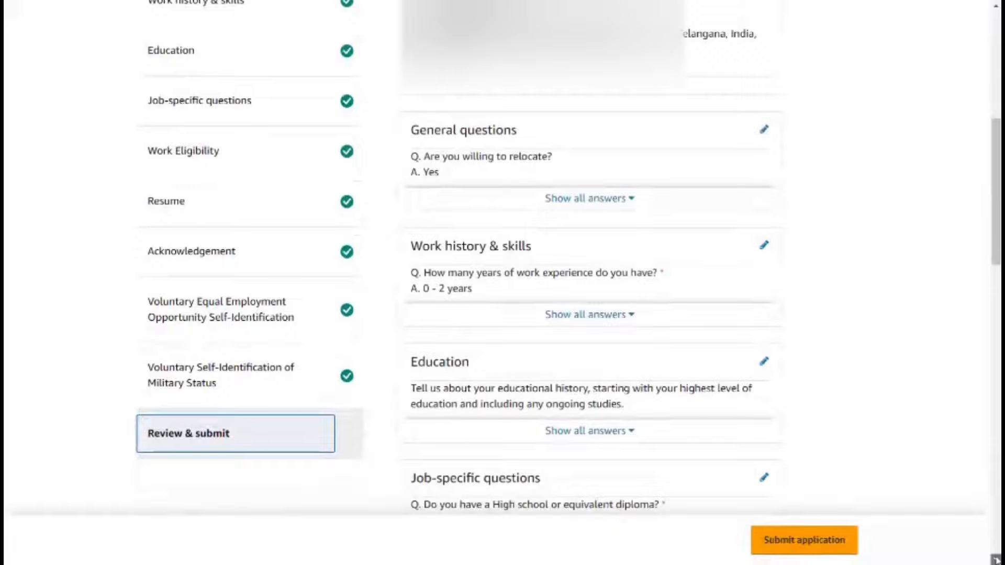
{"action": "scroll", "coordinate": [996, 559], "scroll_direction": "down", "scroll_amount": 5}
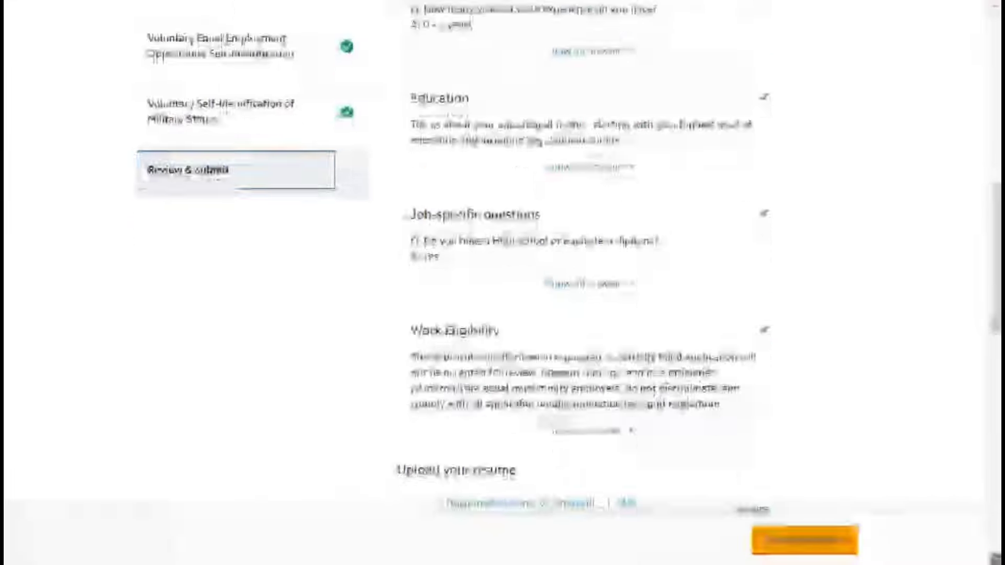
{"action": "scroll", "coordinate": [996, 559], "scroll_direction": "down", "scroll_amount": 4}
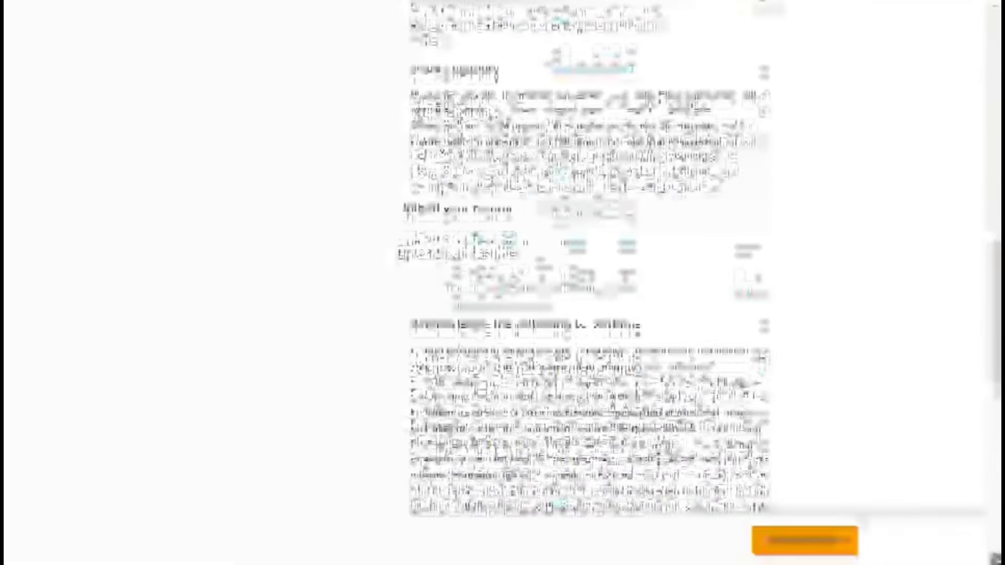